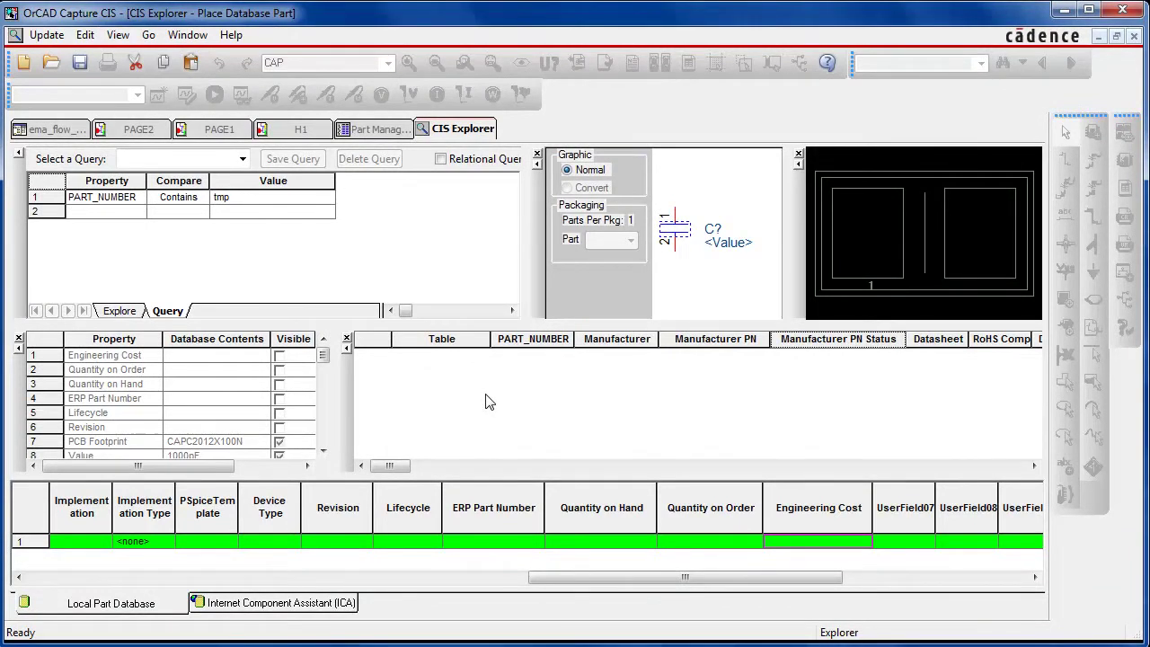
- Open the Part Manager and check the part status of temporary part TMP-38, capacitor C15
left_click(382, 129)
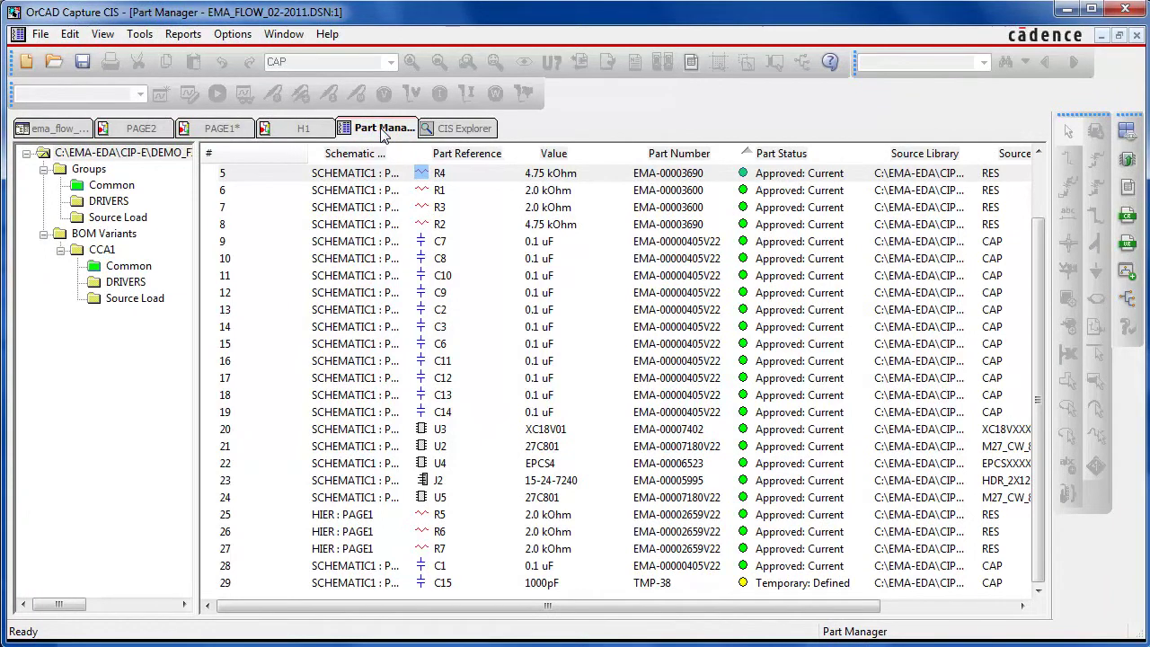
left_click(637, 584)
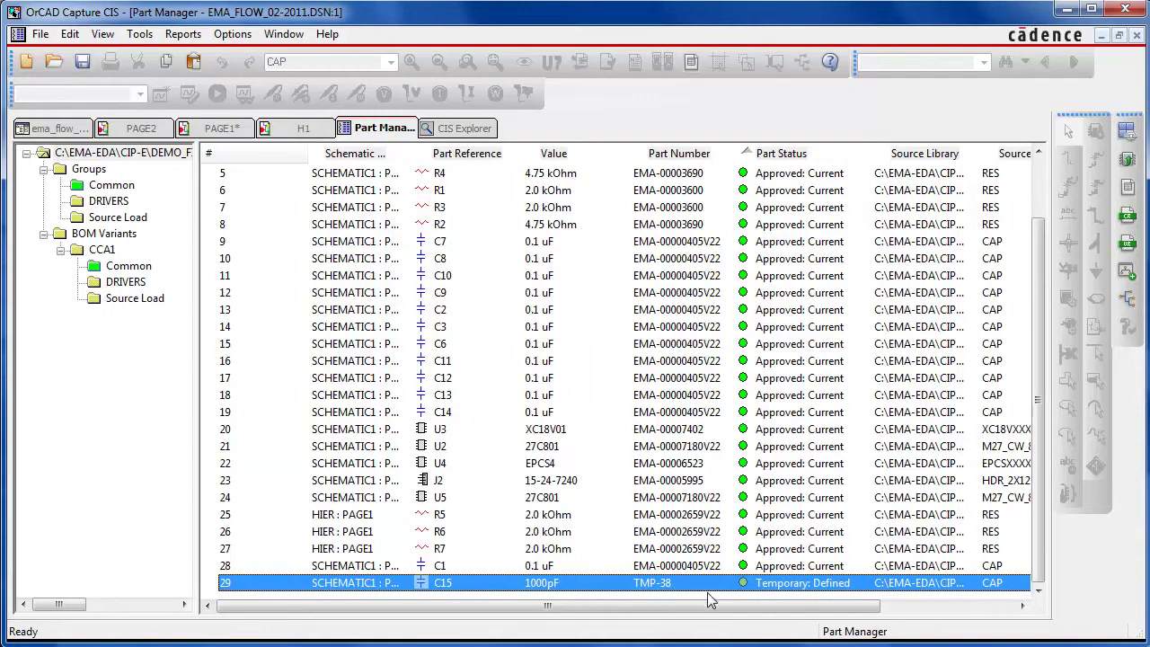
mouse_move(795, 589)
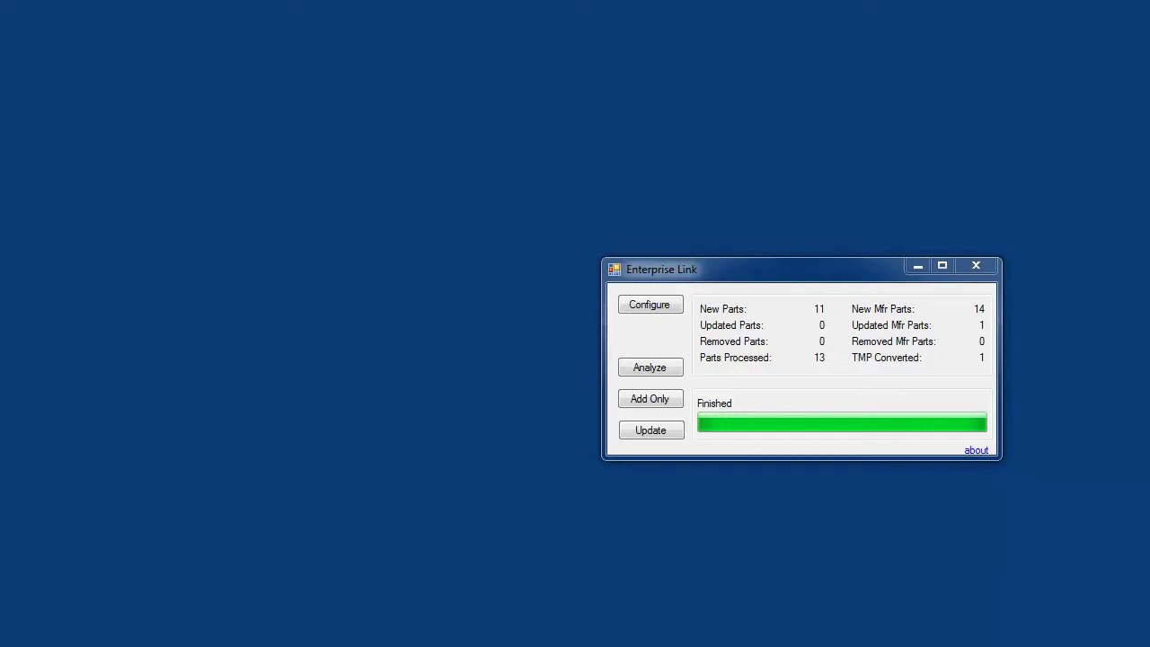
- Switch to Enterprise Link, run the sync analysis, and review the log's TMP-38 update block and the Sample-1012 warning
left_click(657, 368)
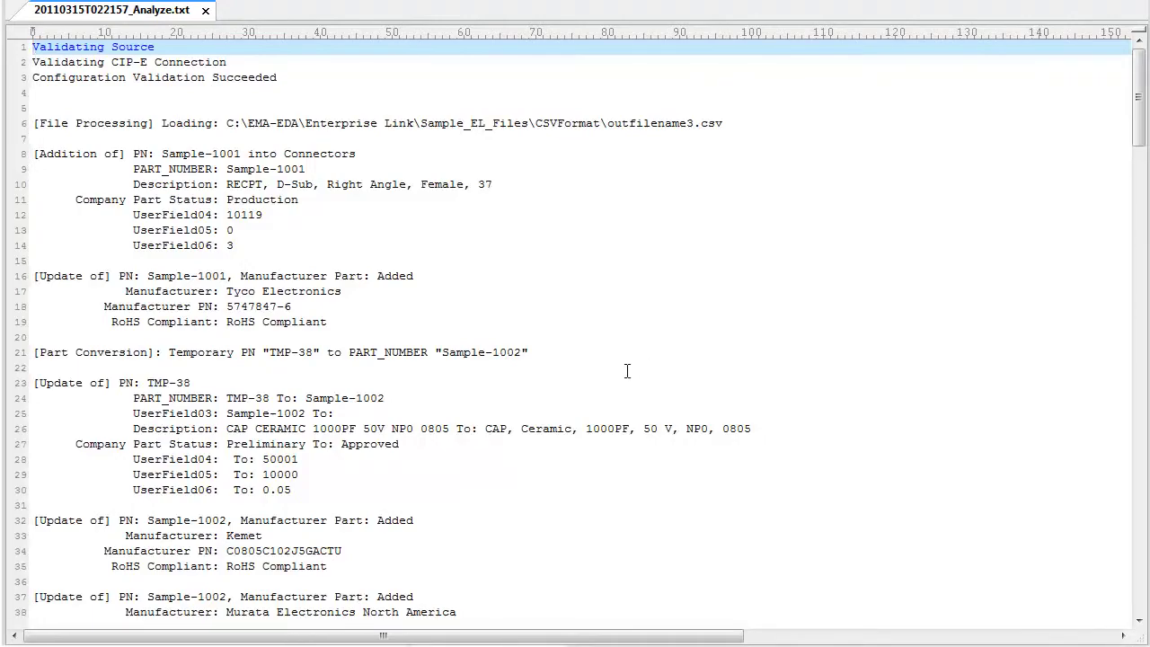
left_click_drag(34, 383, 306, 490)
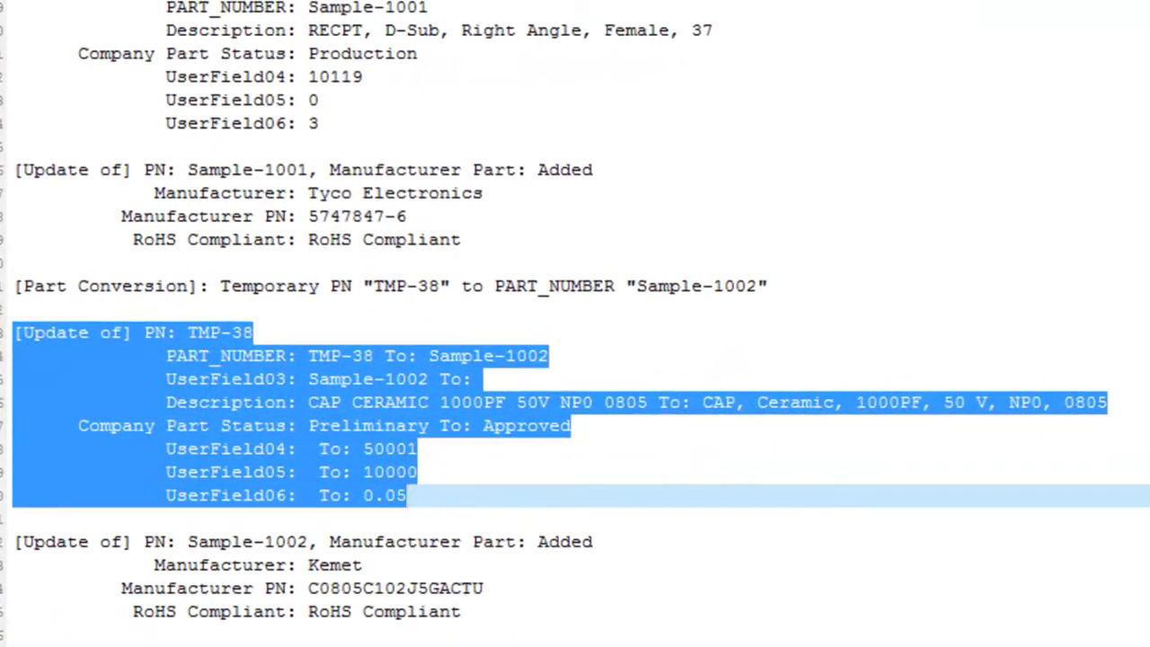
scroll(575, 324, "down", 10)
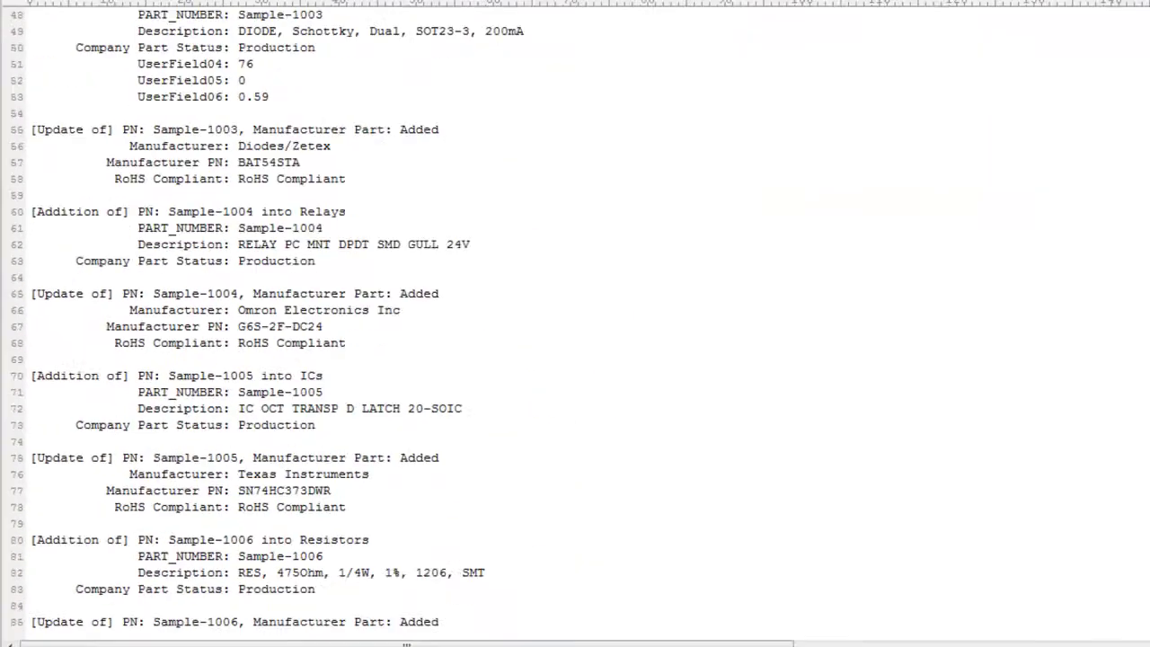
scroll(1069, 297, "down", 20)
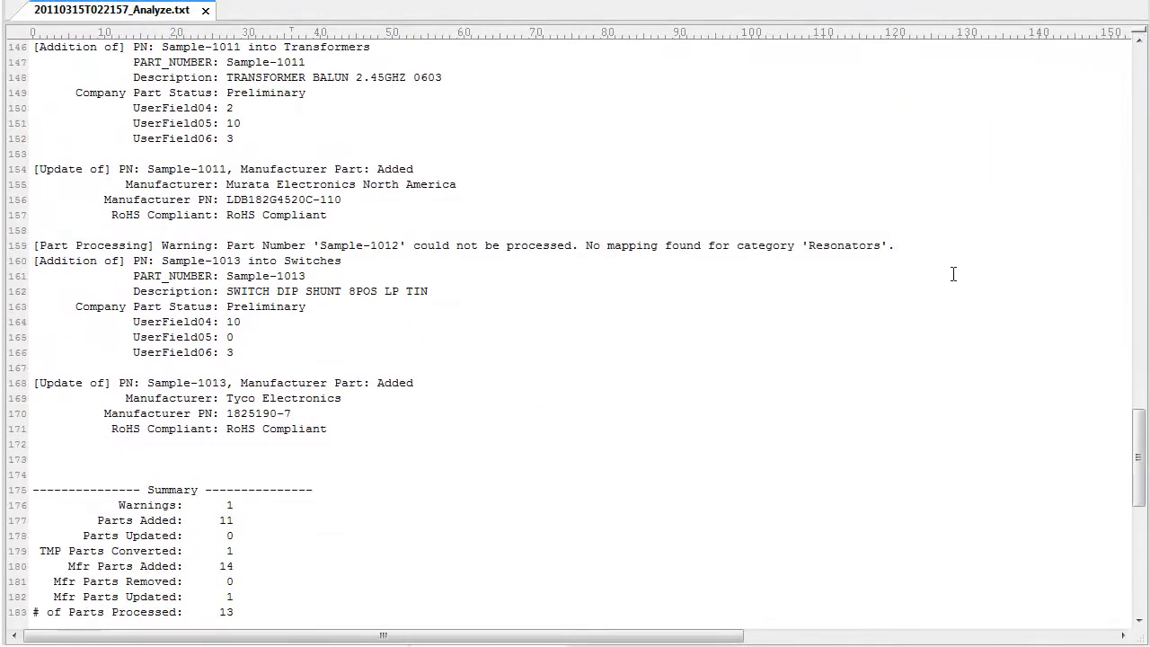
left_click_drag(896, 245, 33, 245)
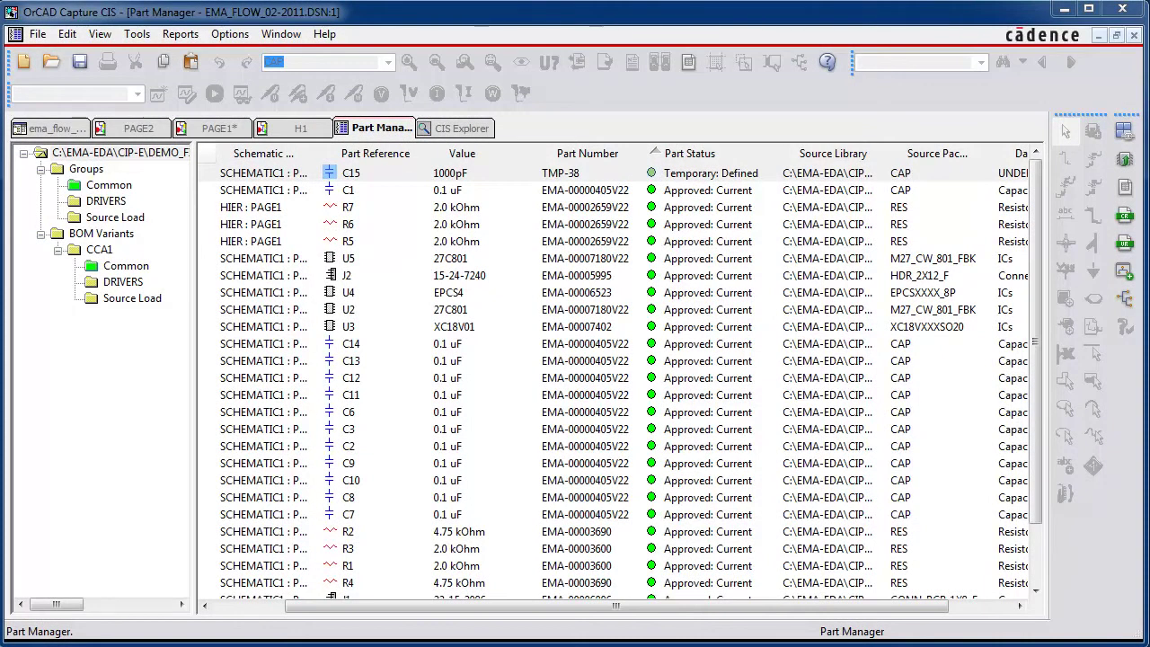
- In OrCAD Capture CIS, update the part status of C15, accept the database properties for part number Sample-1002, and skip the session log
left_click(601, 174)
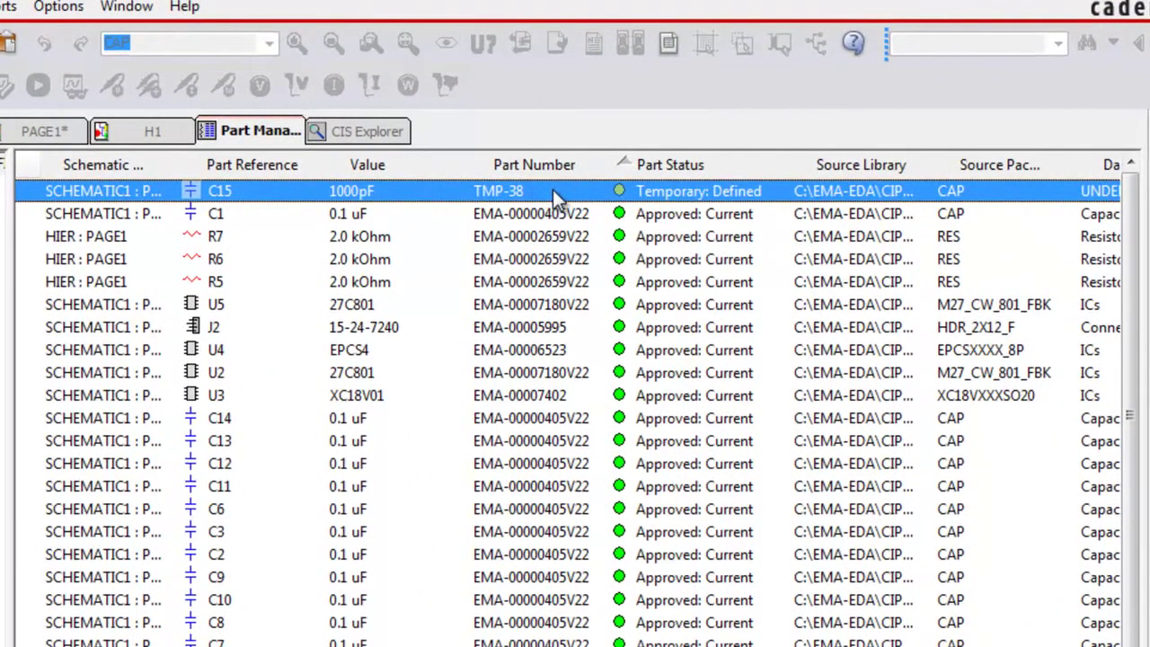
right_click(556, 194)
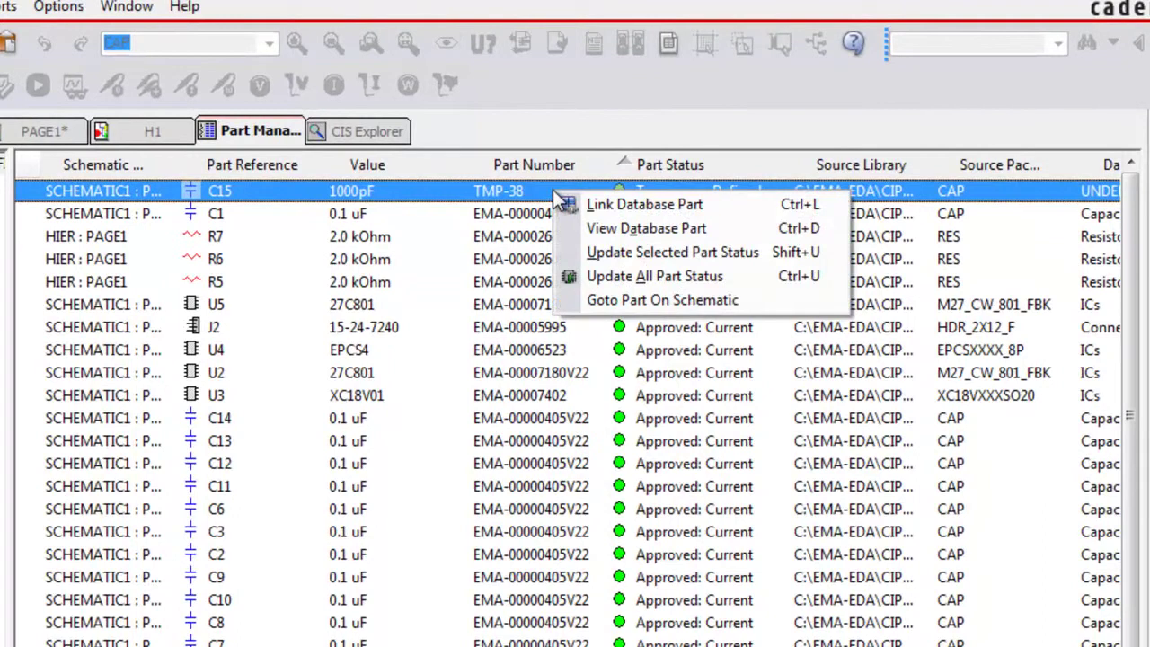
left_click(618, 251)
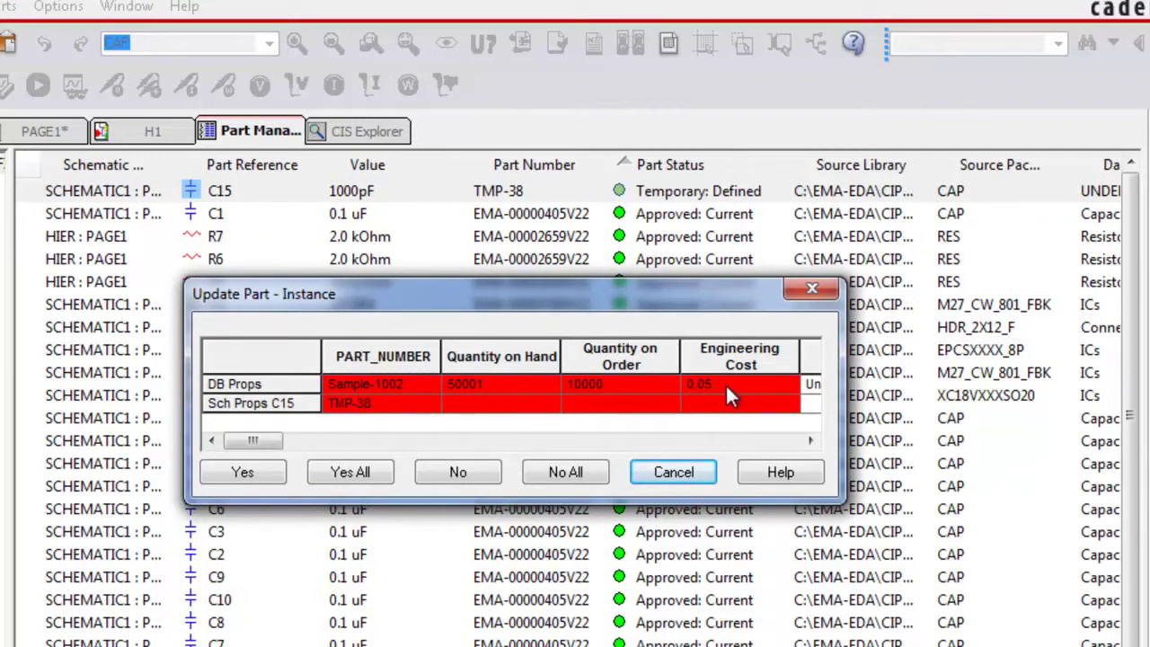
left_click(244, 474)
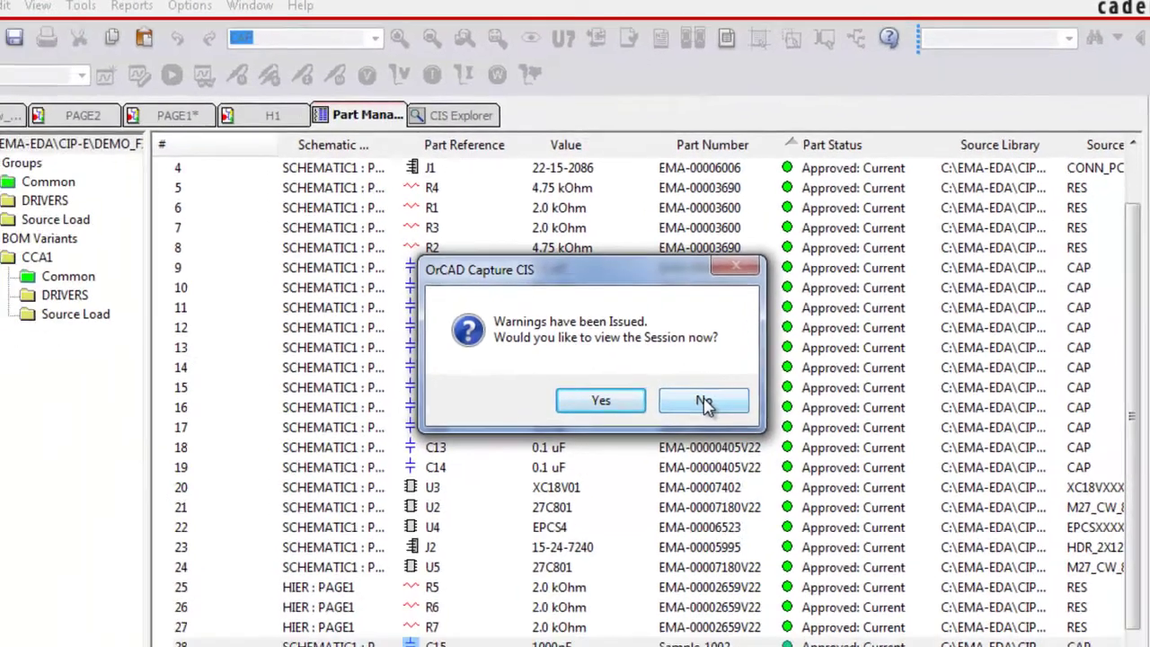
left_click(643, 457)
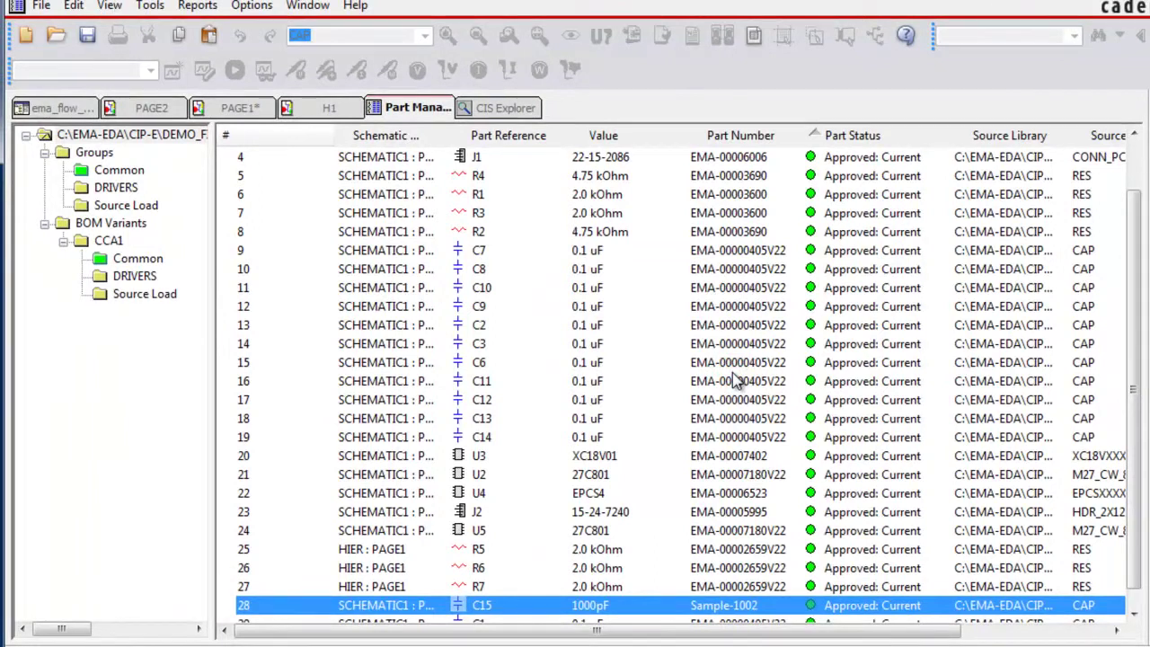
- Check C15 in the part list and examine the remaining property columns of part Sample-1002 in the CIS database
left_click(718, 608)
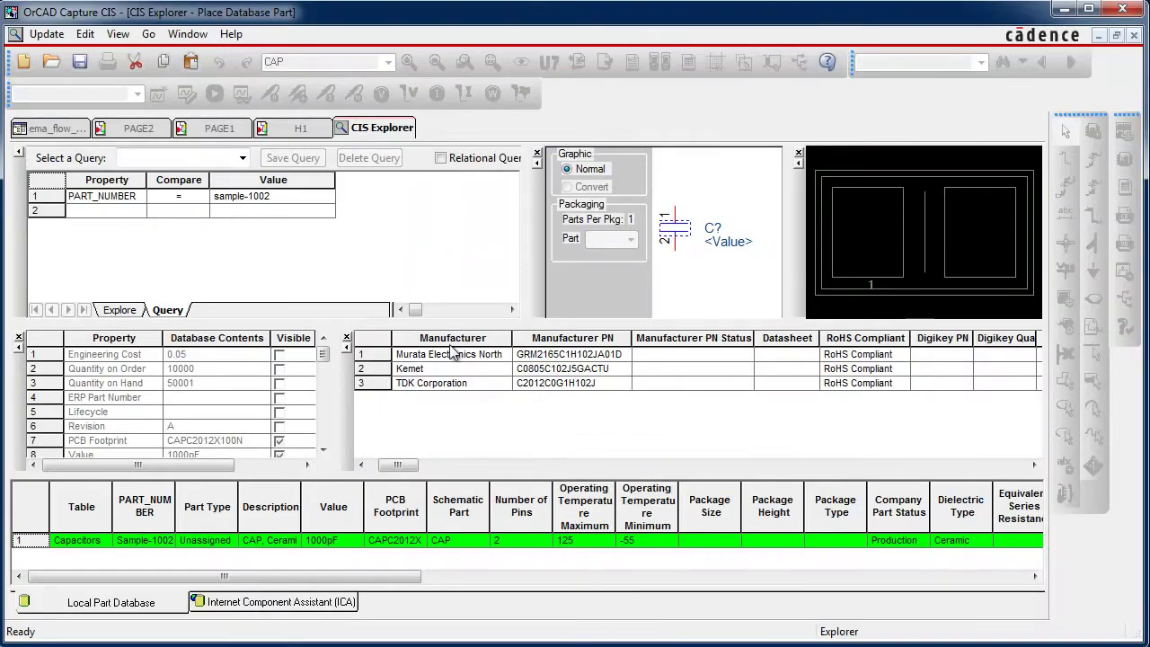
left_click_drag(241, 580, 707, 596)
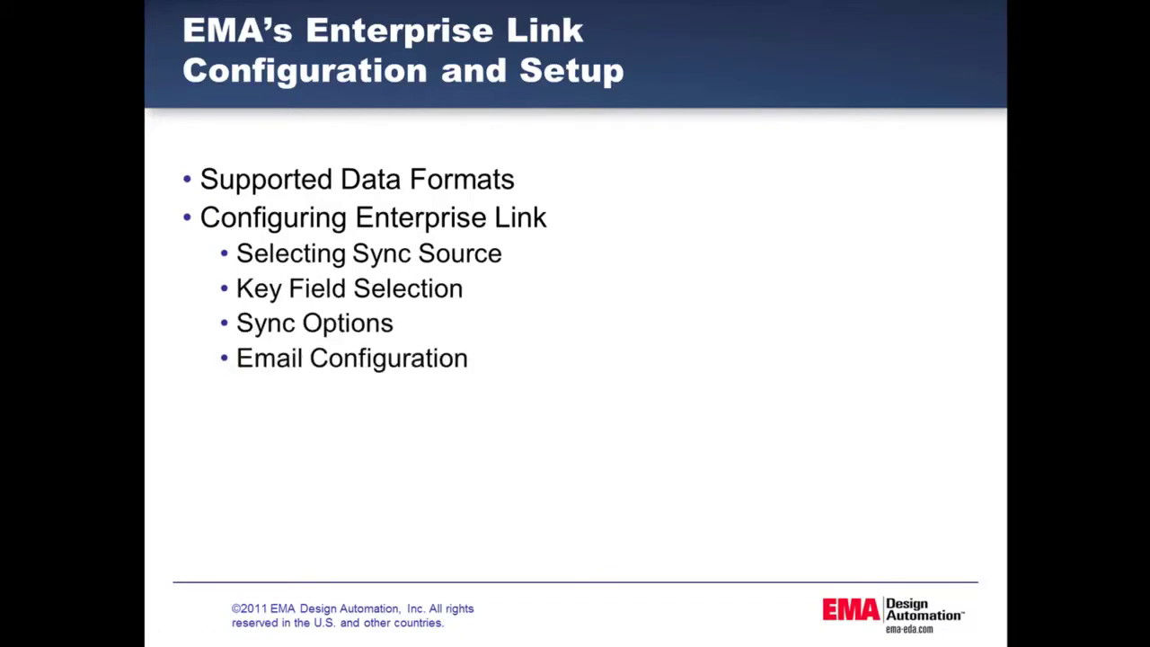
key("Right")
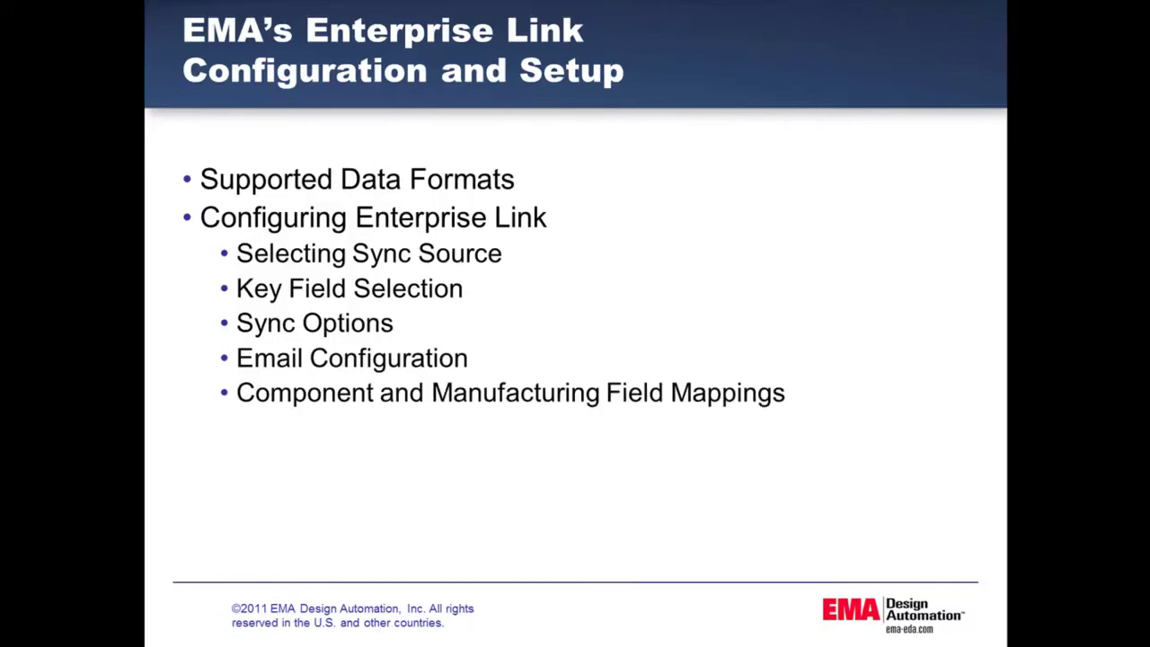
key("Right")
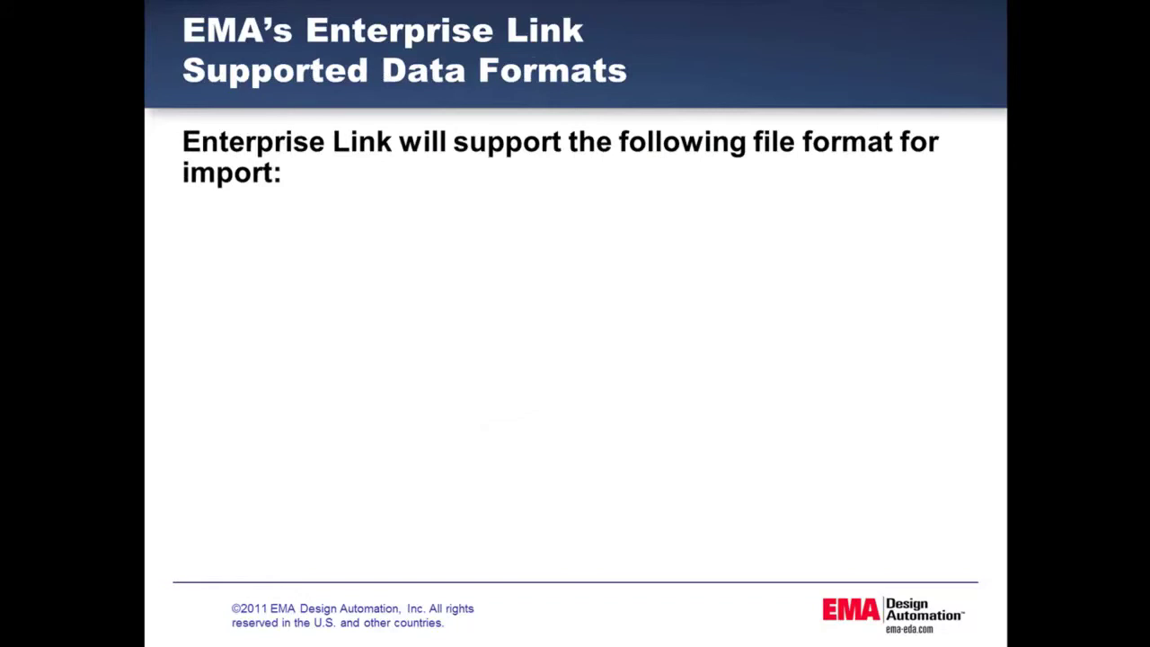
key("Right")
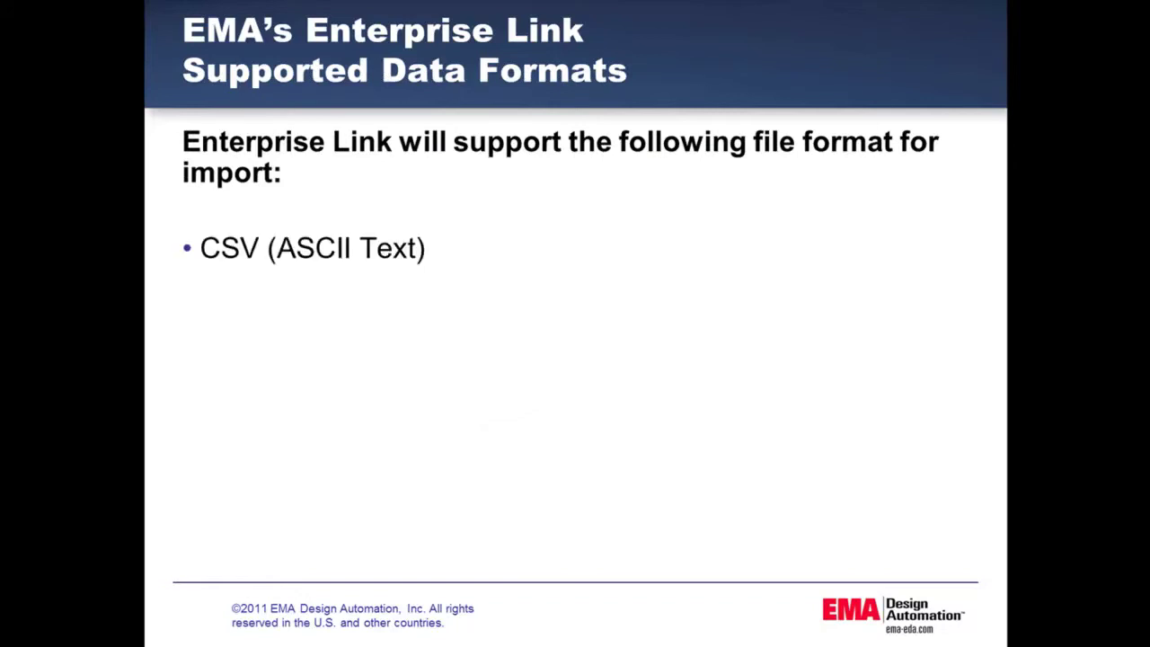
key("Right")
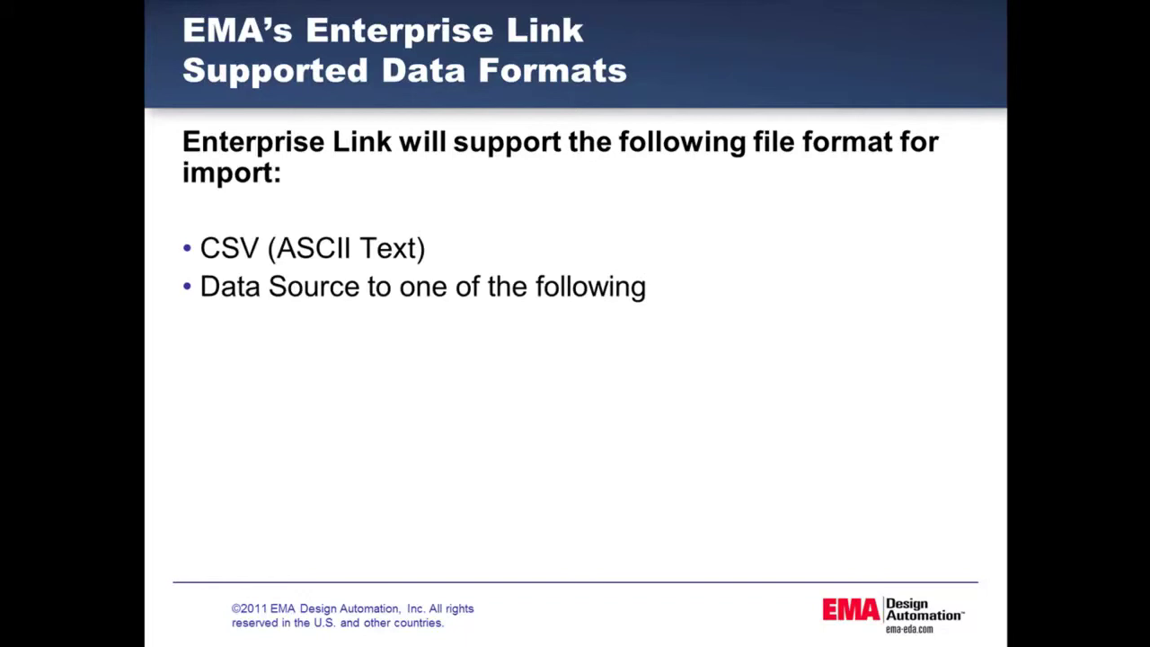
key("Right")
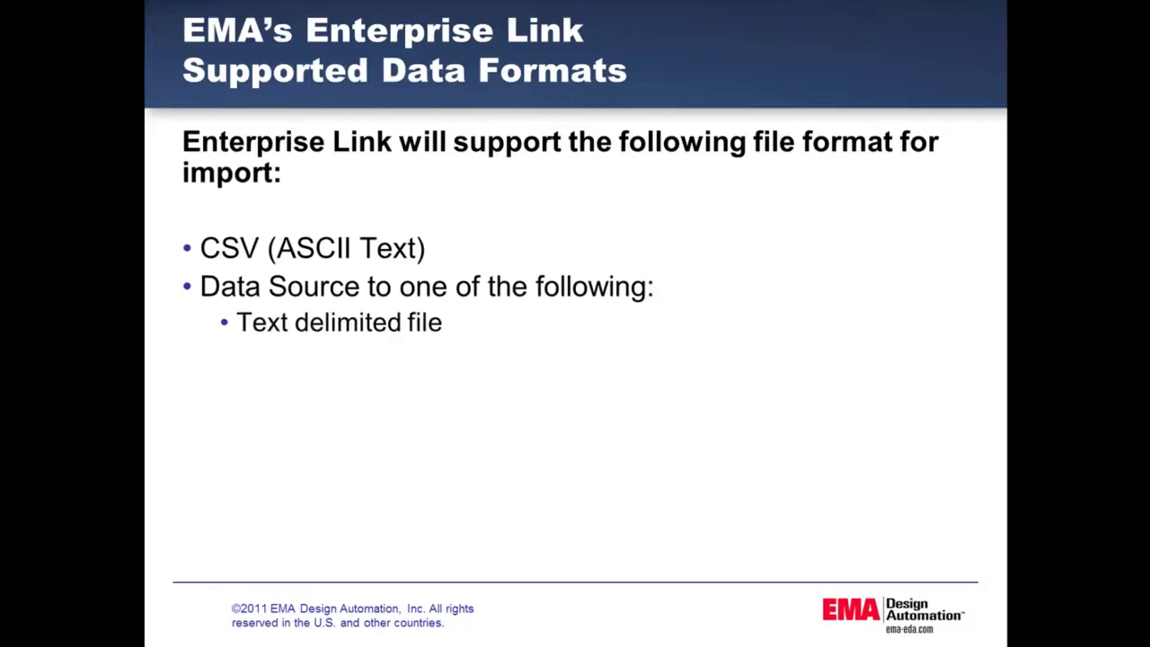
key("Right")
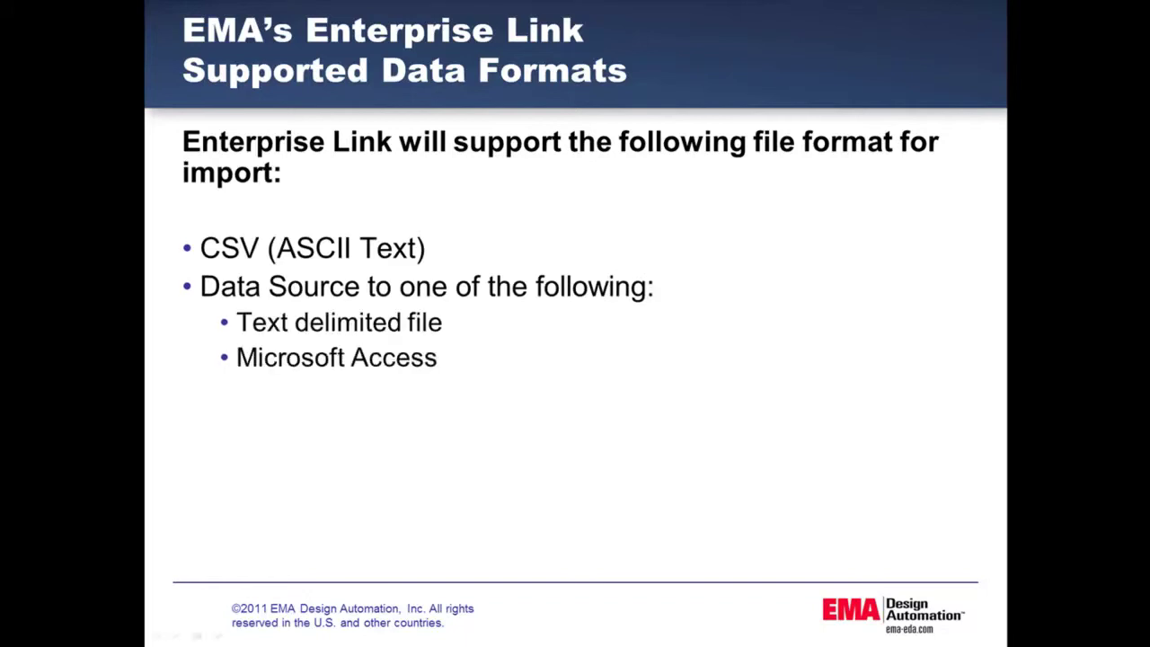
key("Right")
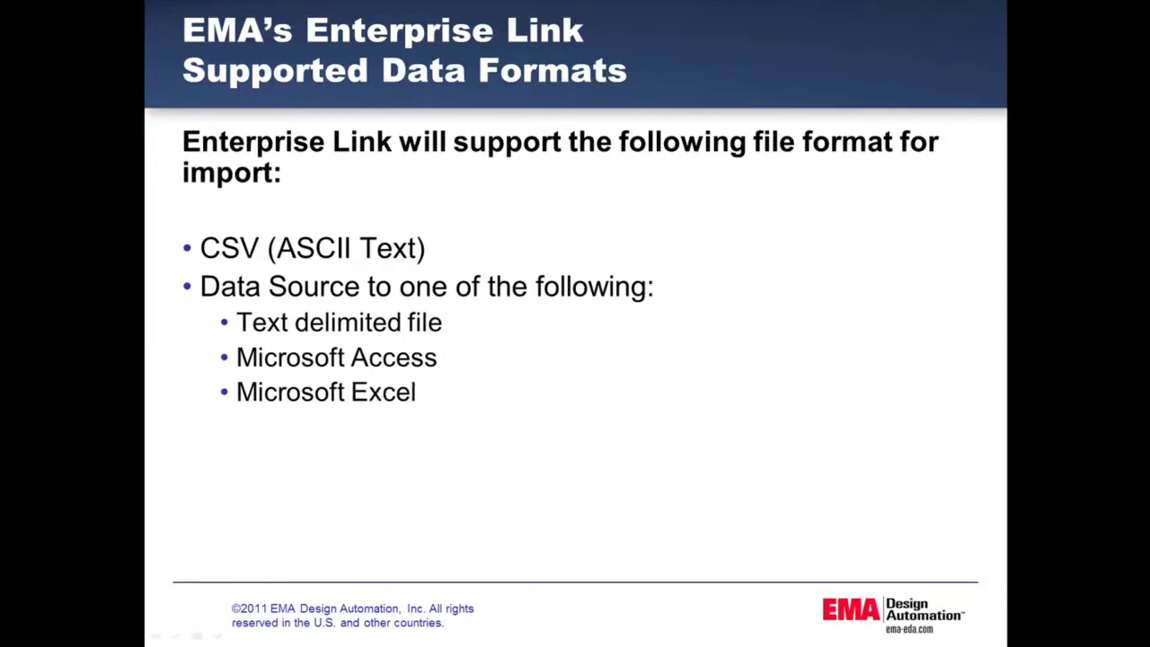
key("Right")
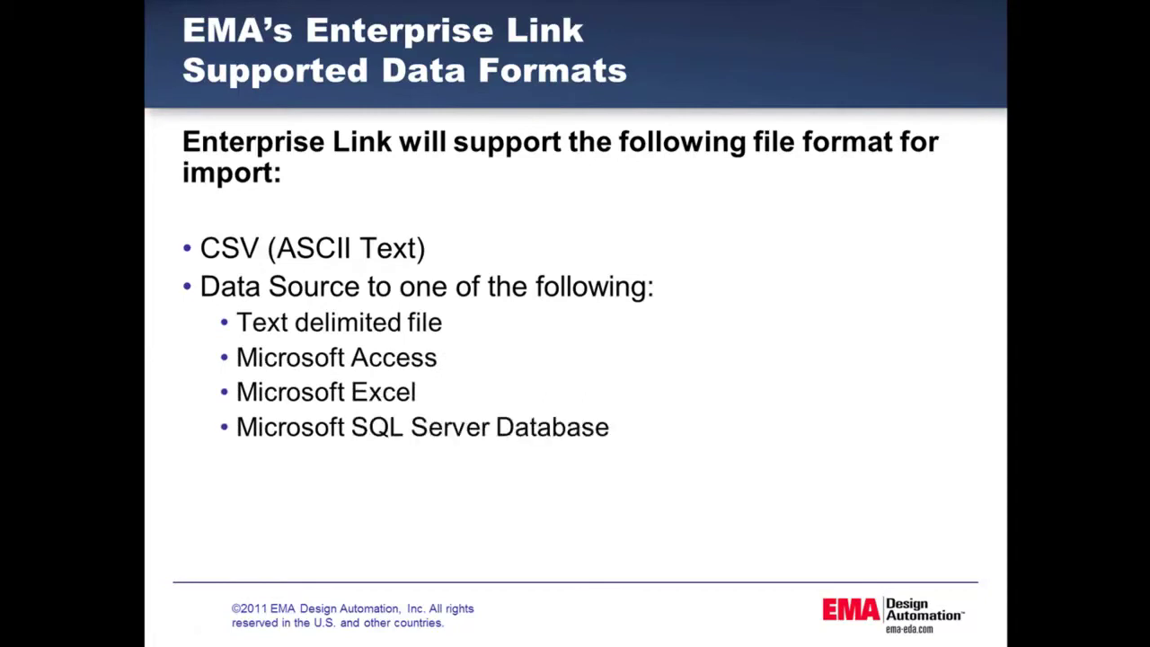
key("Right")
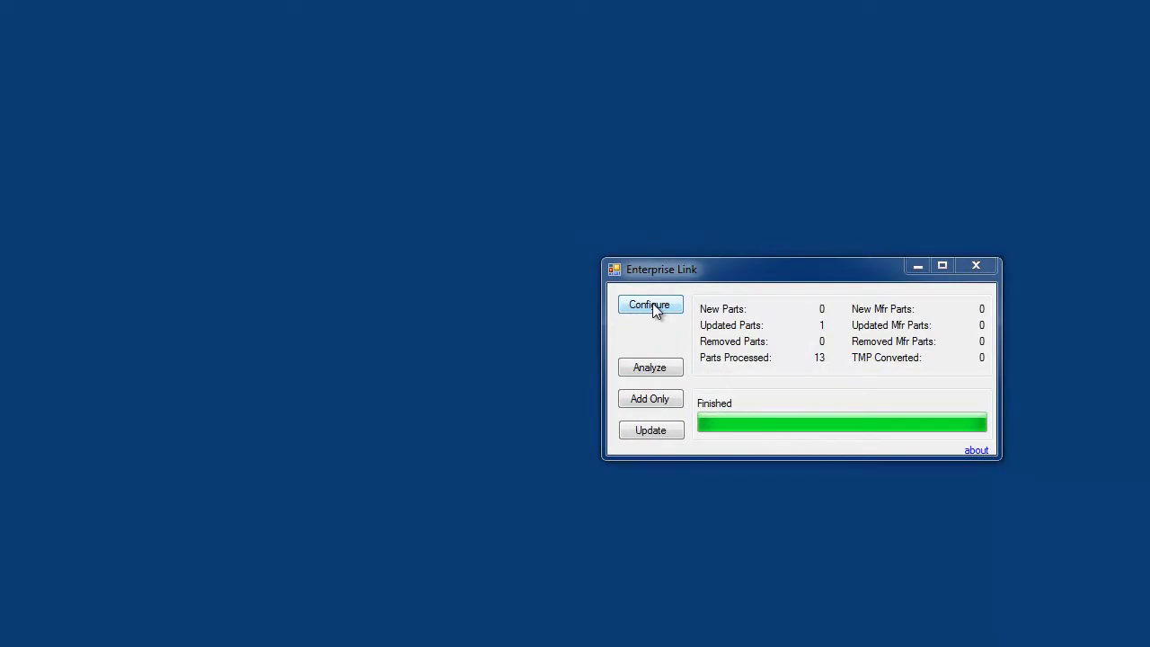
- Start the Enterprise Link configuration, check the available sync source types, and test the CIP database connection with the EnterpriseLink DSN
left_click(651, 305)
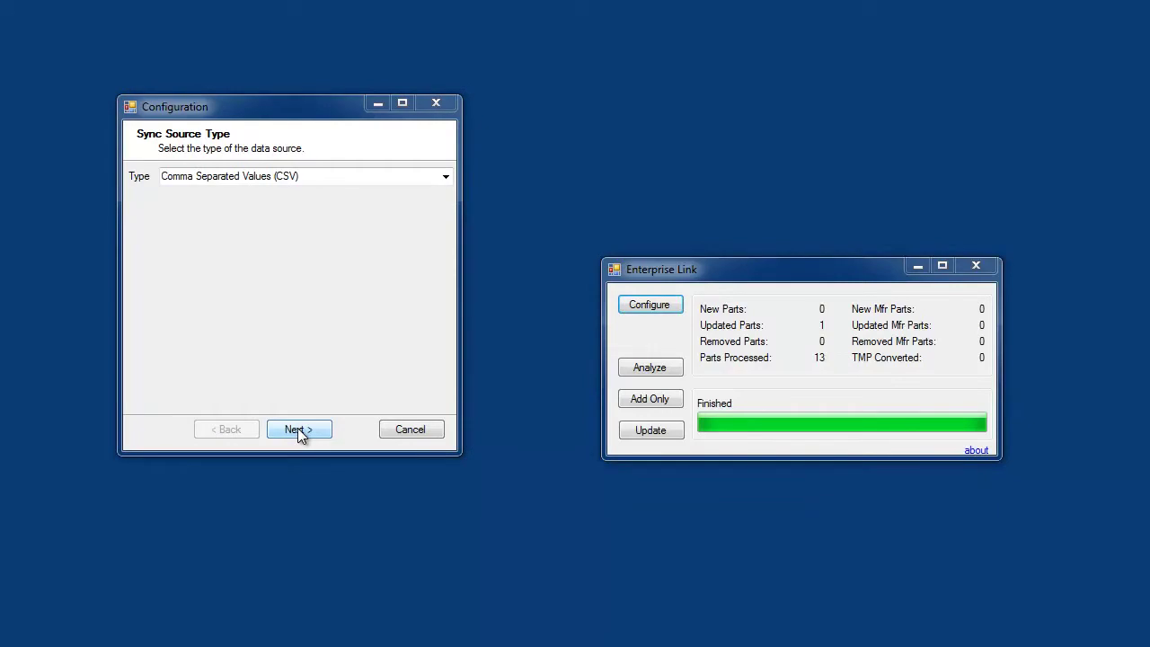
left_click(446, 177)
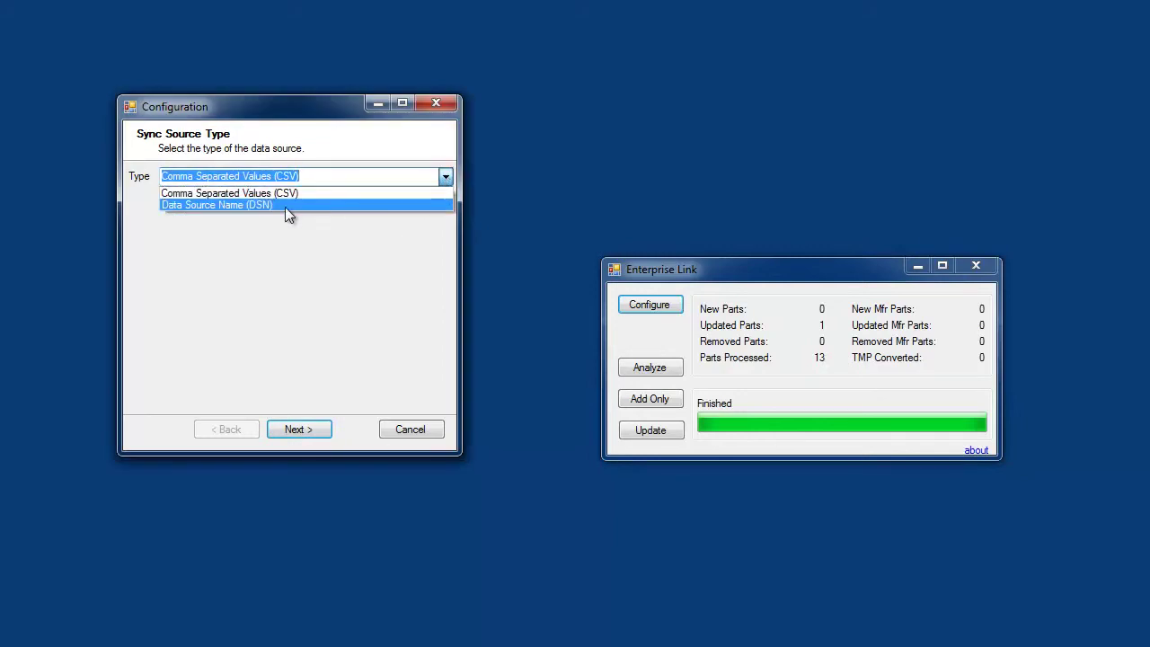
left_click(298, 428)
left_click(298, 429)
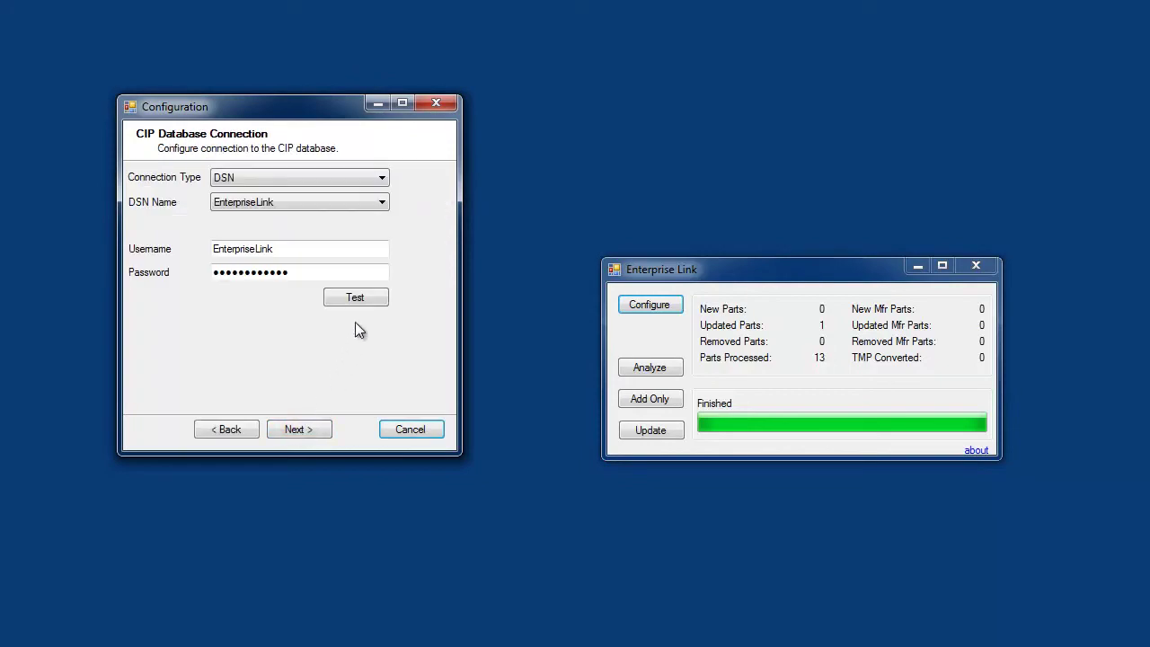
left_click(358, 296)
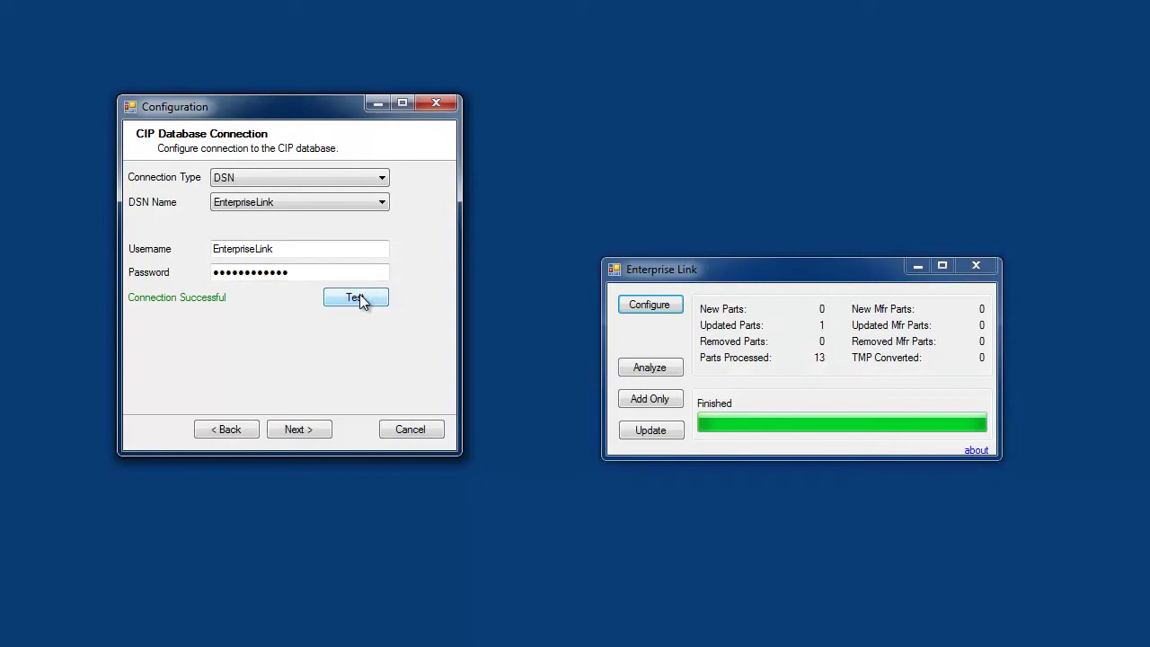
left_click(298, 429)
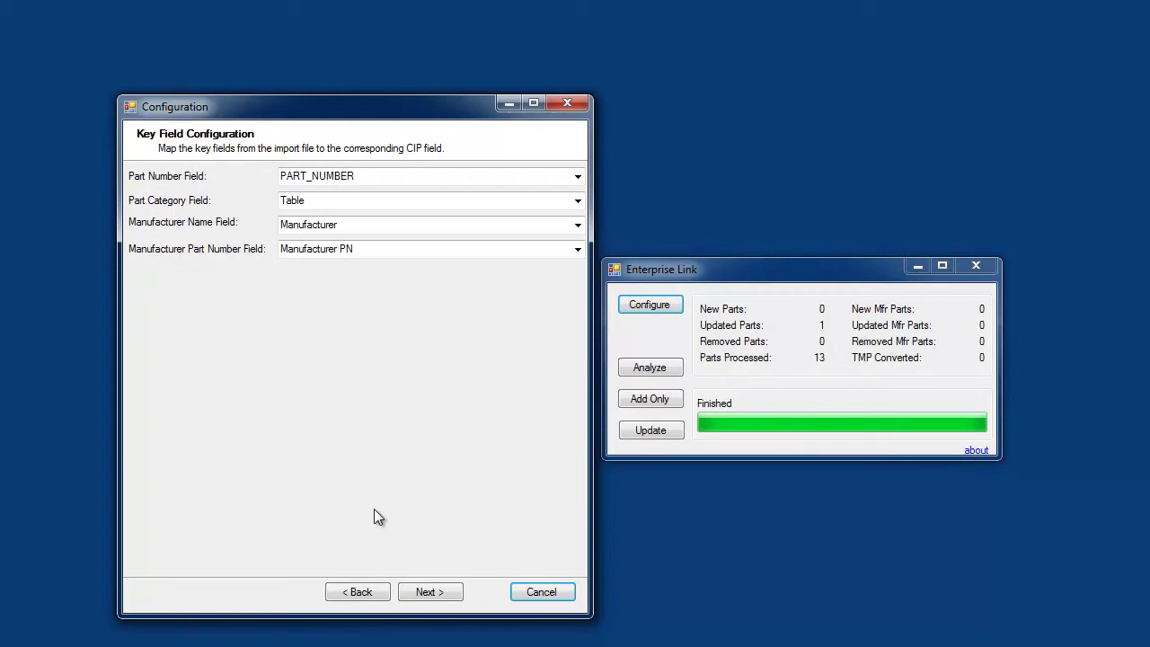
- Accept the existing key field mappings and sync options, and leave e-mailing of log files disabled
left_click(430, 592)
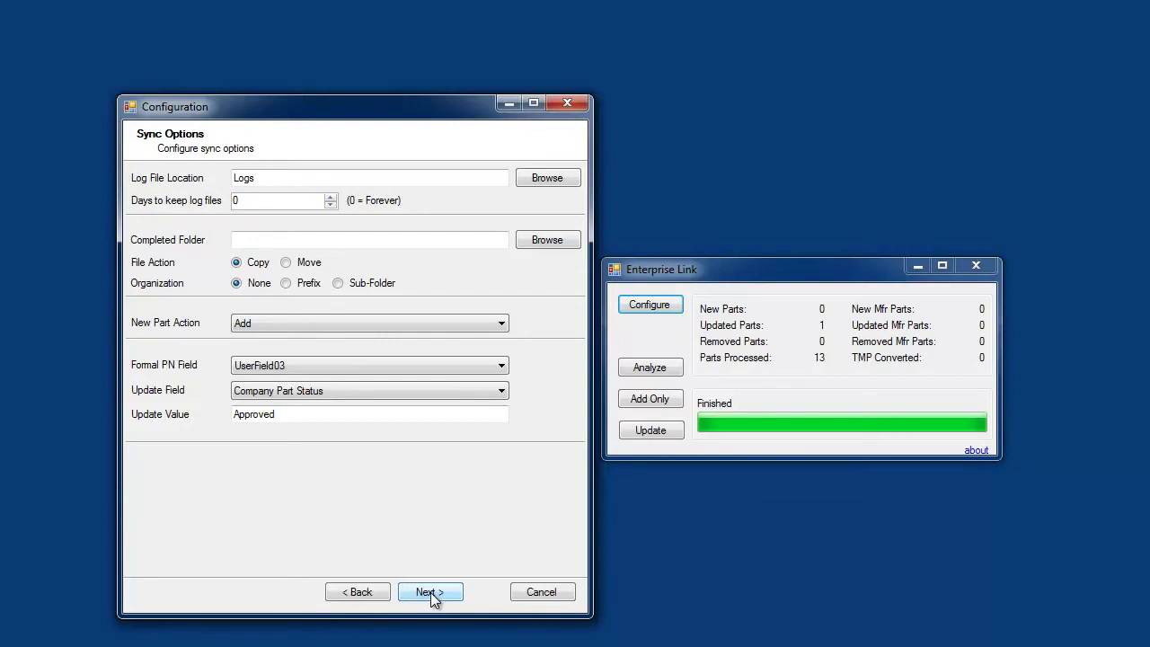
left_click(430, 592)
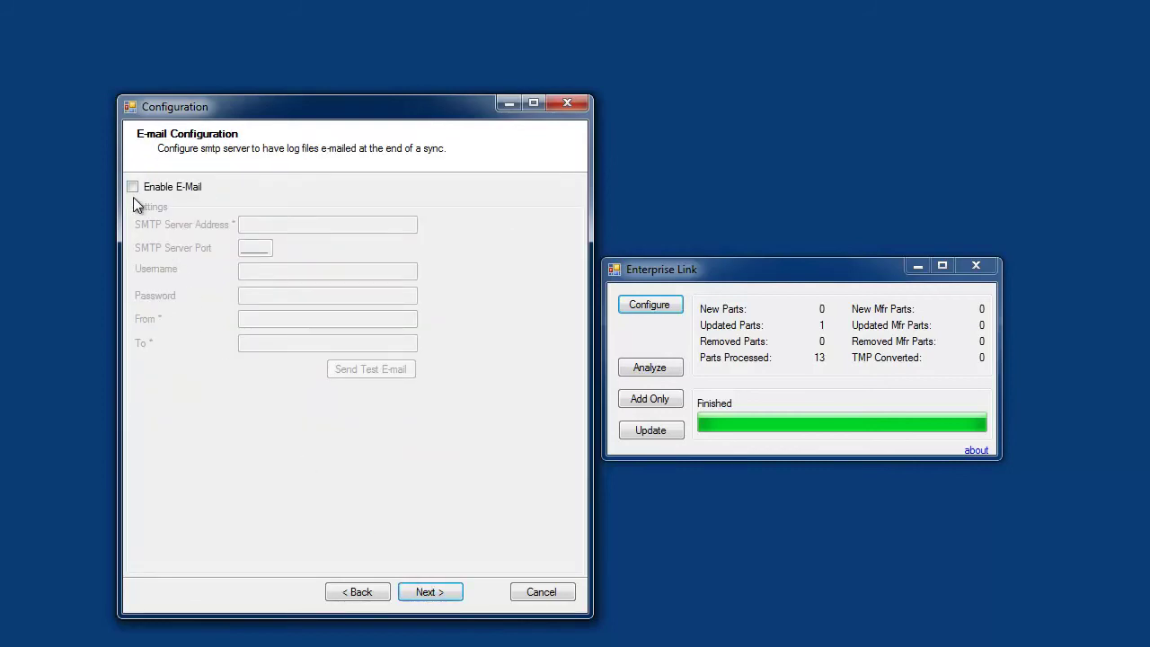
left_click(431, 591)
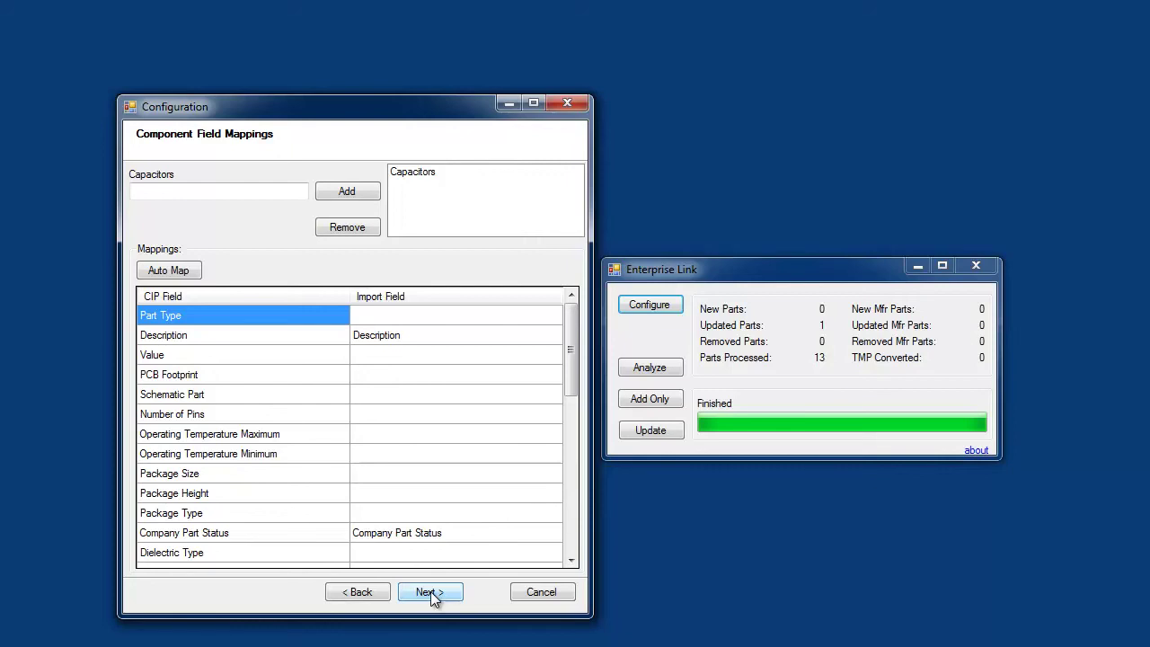
- Auto-map the Capacitors component fields, allowing existing mappings to be overwritten, and proceed to the manufacturer field mappings
left_click(170, 271)
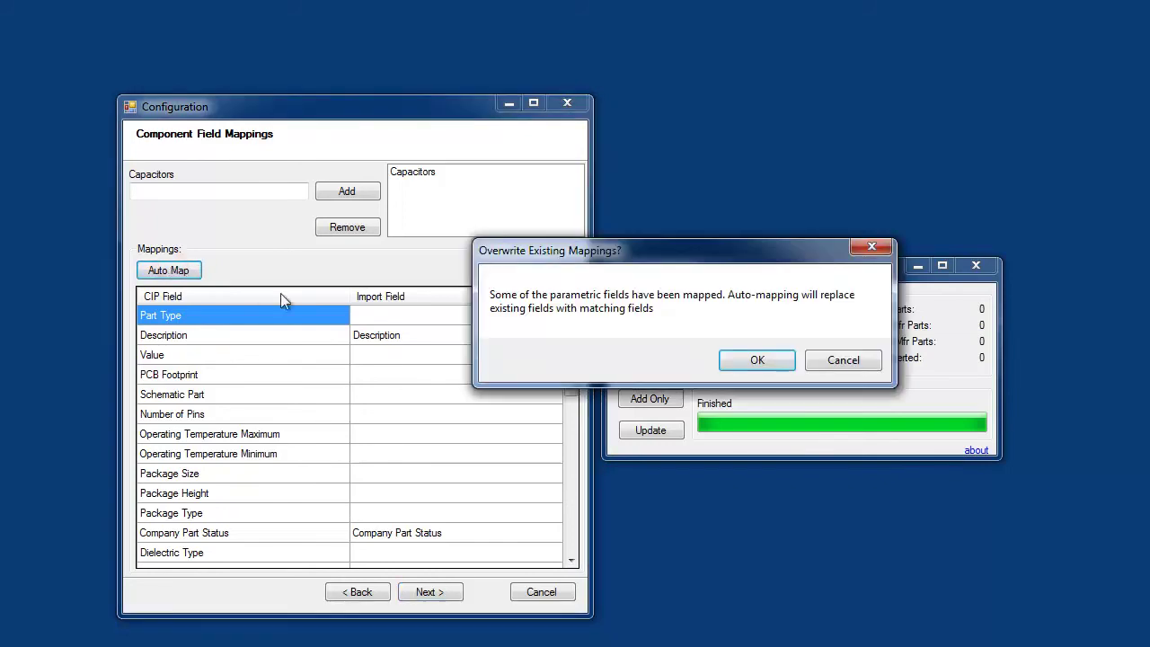
left_click(759, 363)
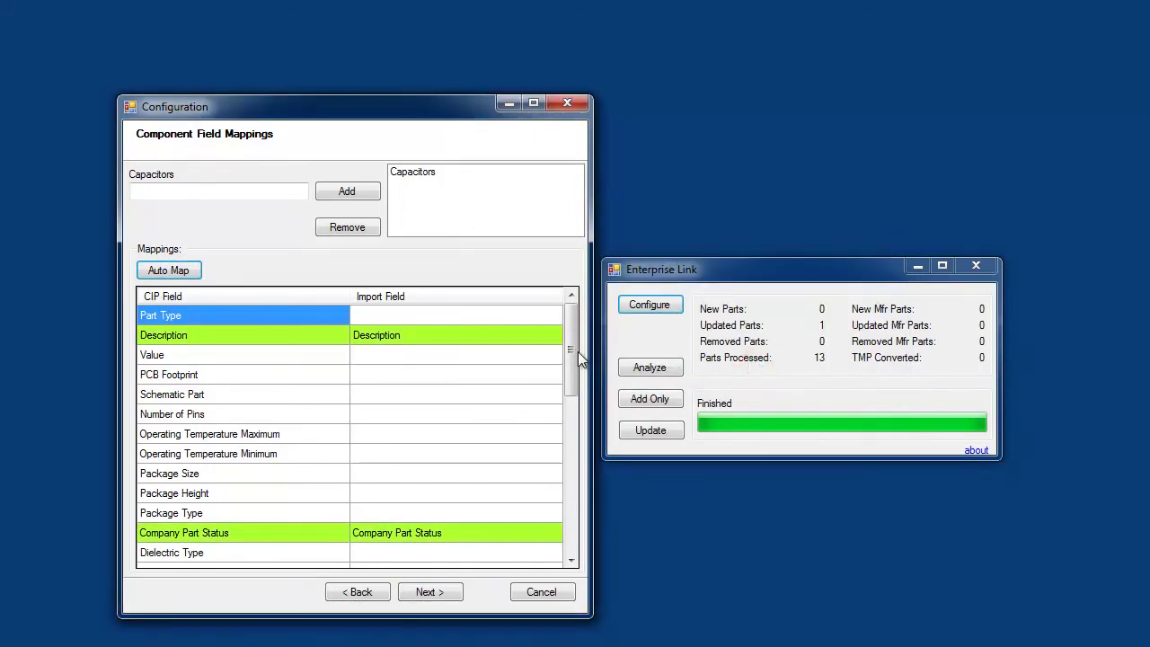
mouse_move(571, 350)
left_mouse_down()
mouse_move(572, 517)
mouse_move(571, 342)
left_mouse_up()
left_click(430, 594)
left_click(430, 594)
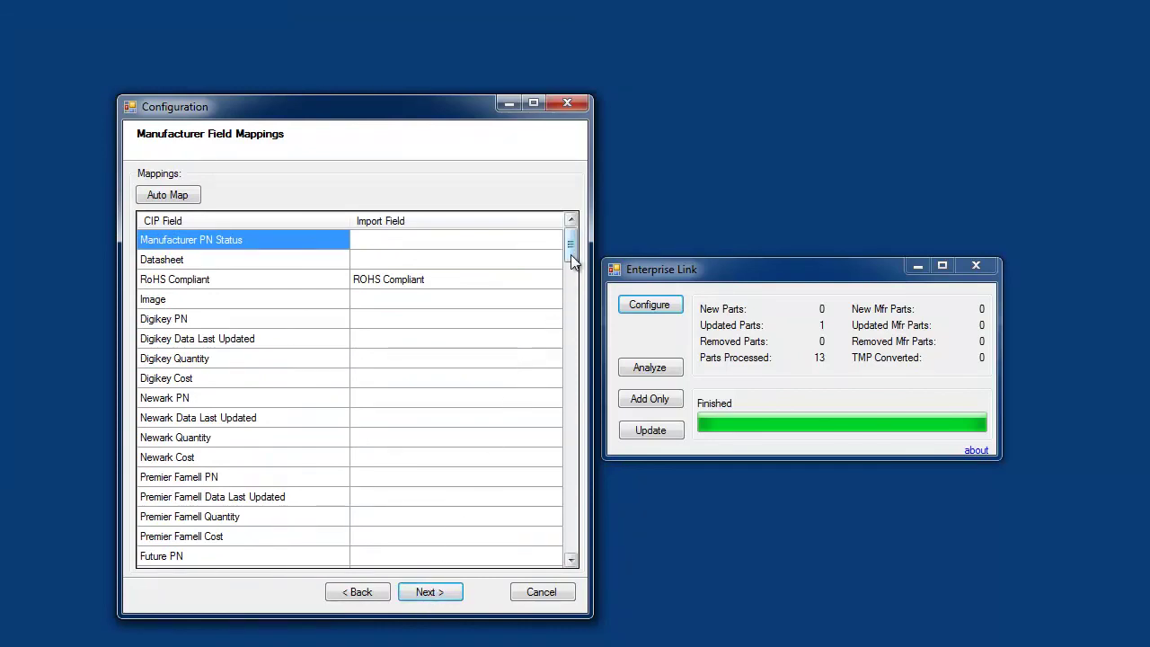
- Look through the manufacturer field mappings, accept them as they are, and finish the configuration
left_click_drag(571, 243, 573, 422)
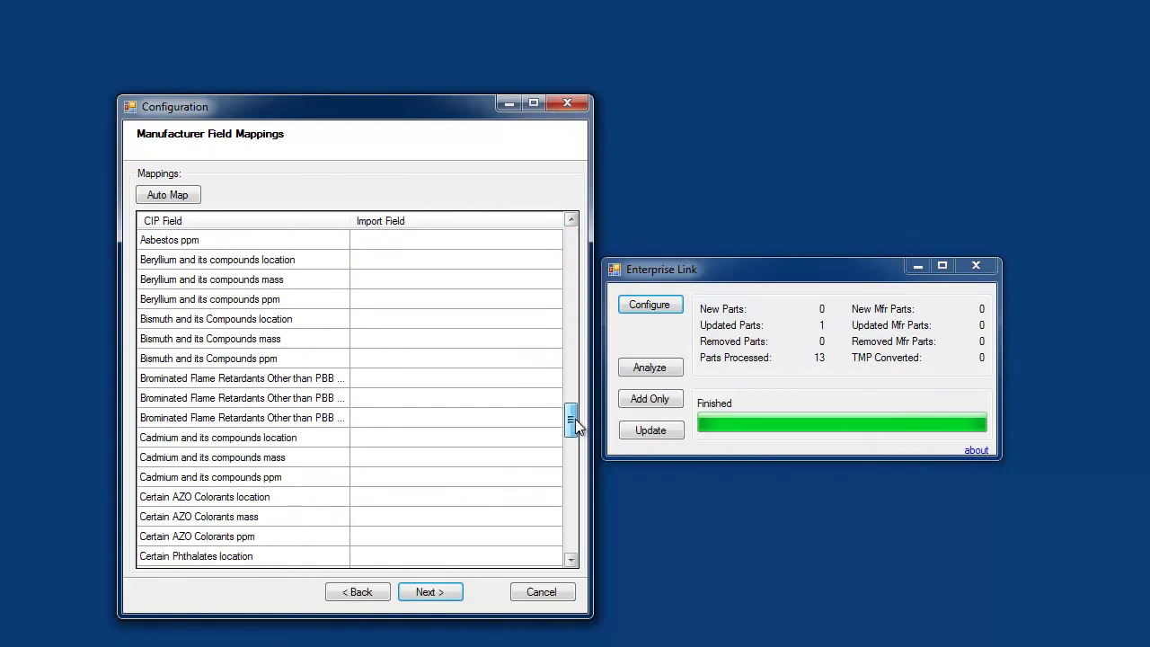
left_click(430, 593)
left_click(430, 593)
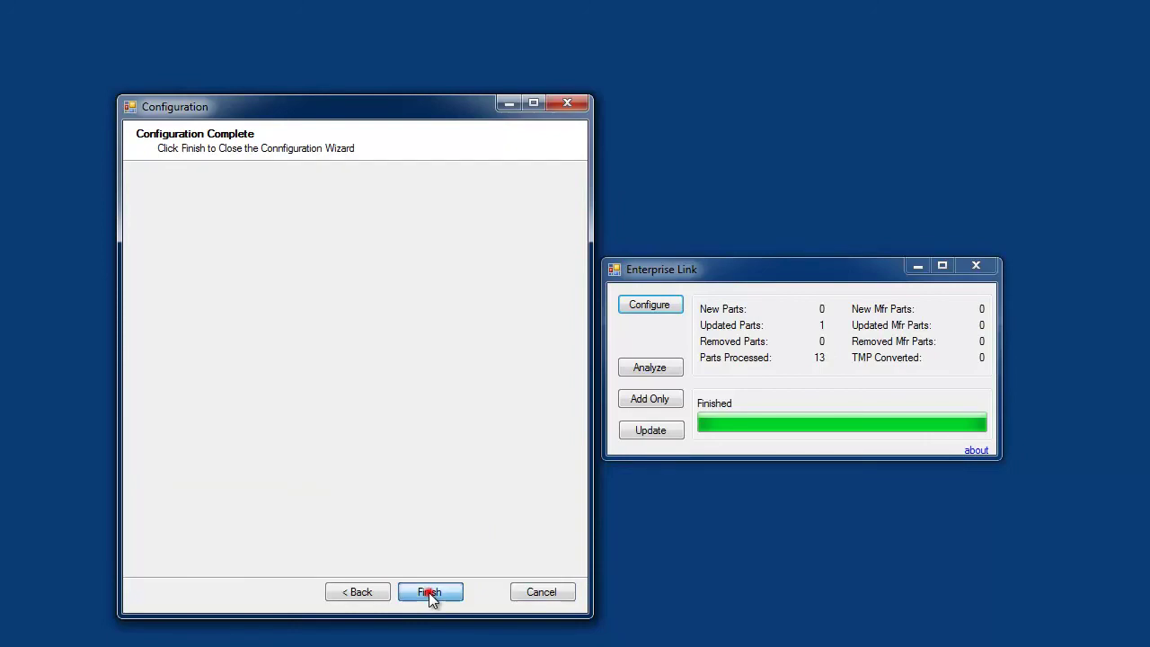